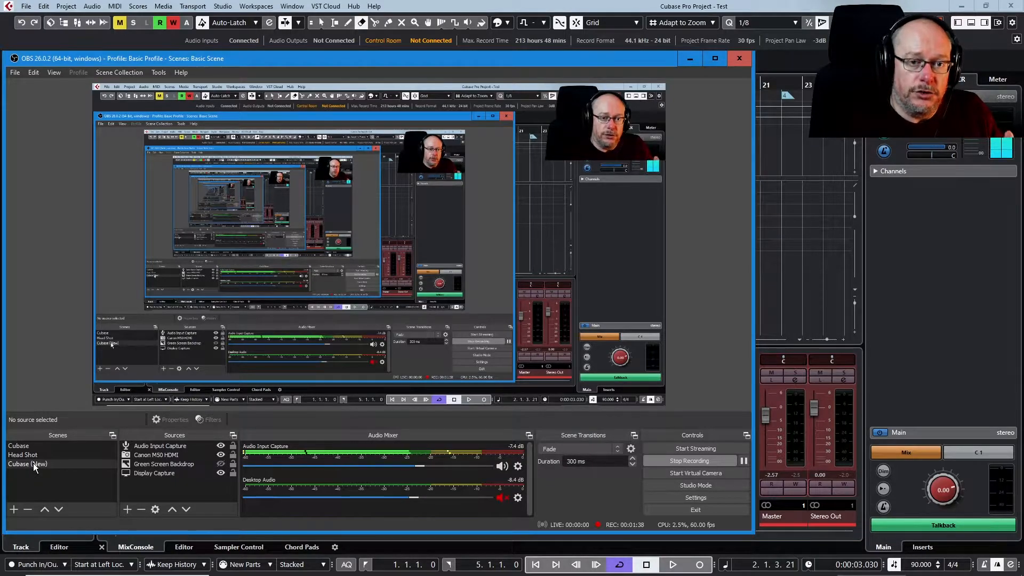
Toggle the mute on Desktop Audio, view the capture device in the Audio Input Capture properties and cancel.
click(502, 497)
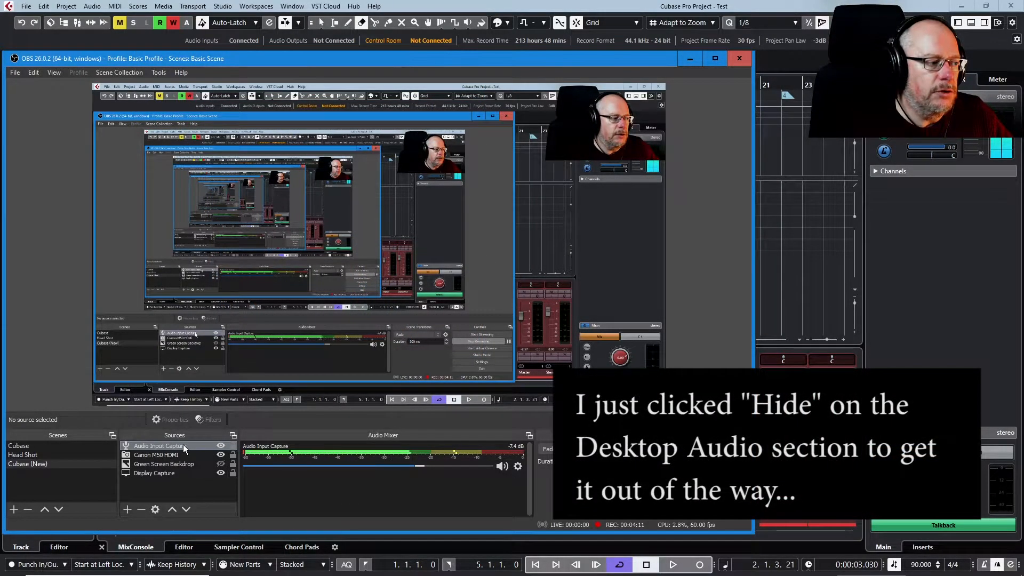
right_click(184, 444)
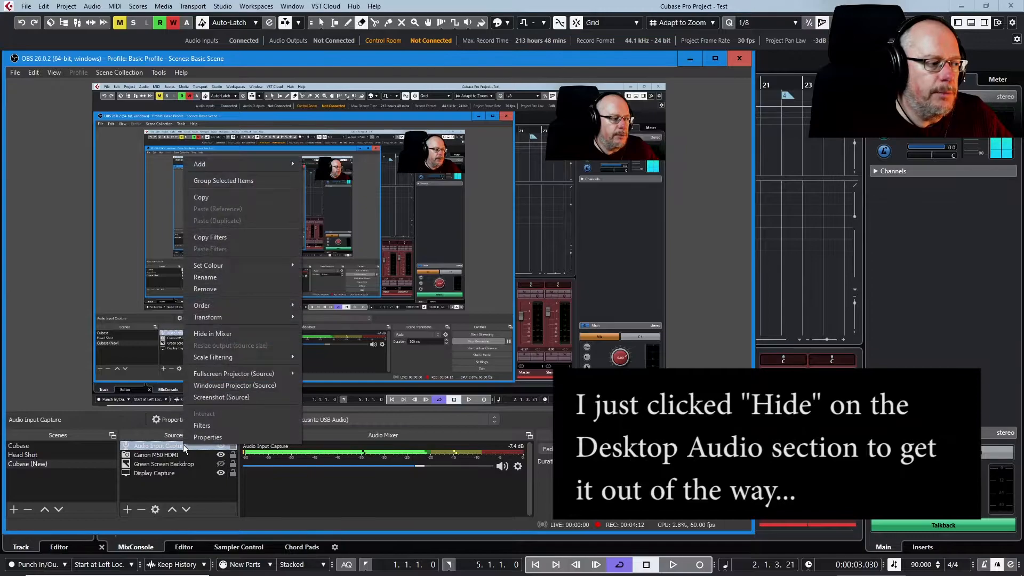
click(219, 438)
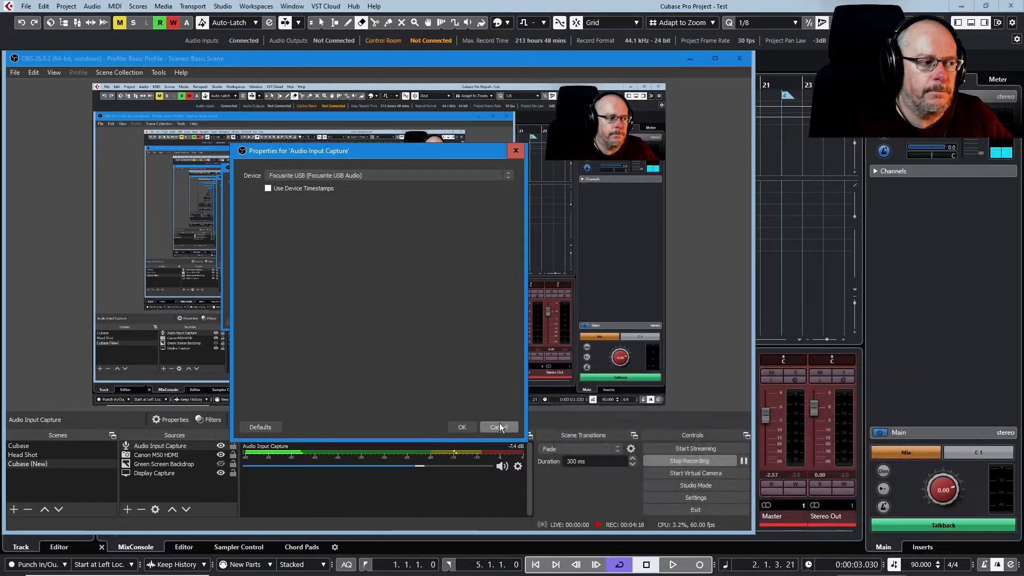
click(500, 427)
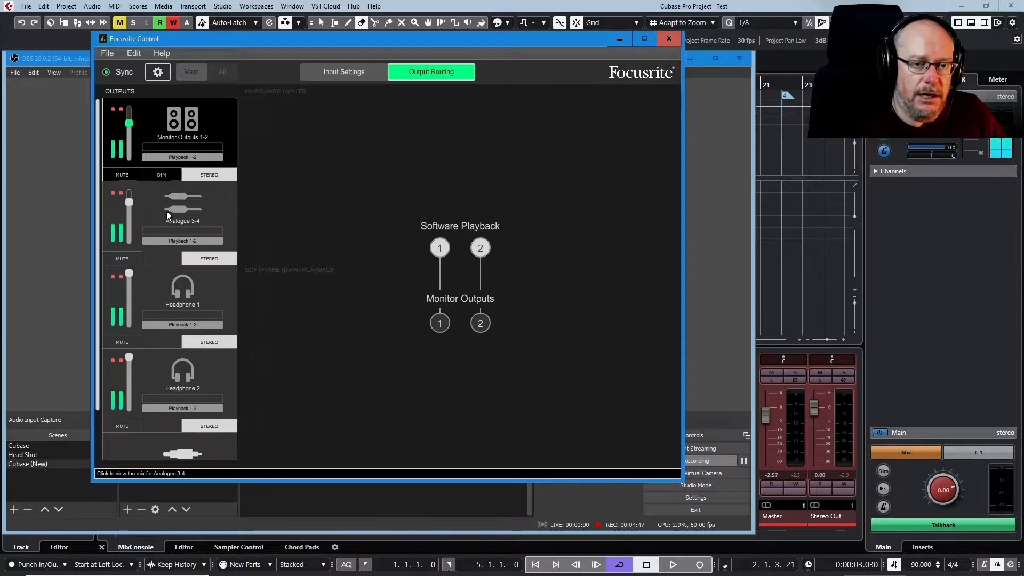
In Focusrite Control, mute the Analogue 3-4 output and move the window aside to check the OBS input meter.
click(121, 258)
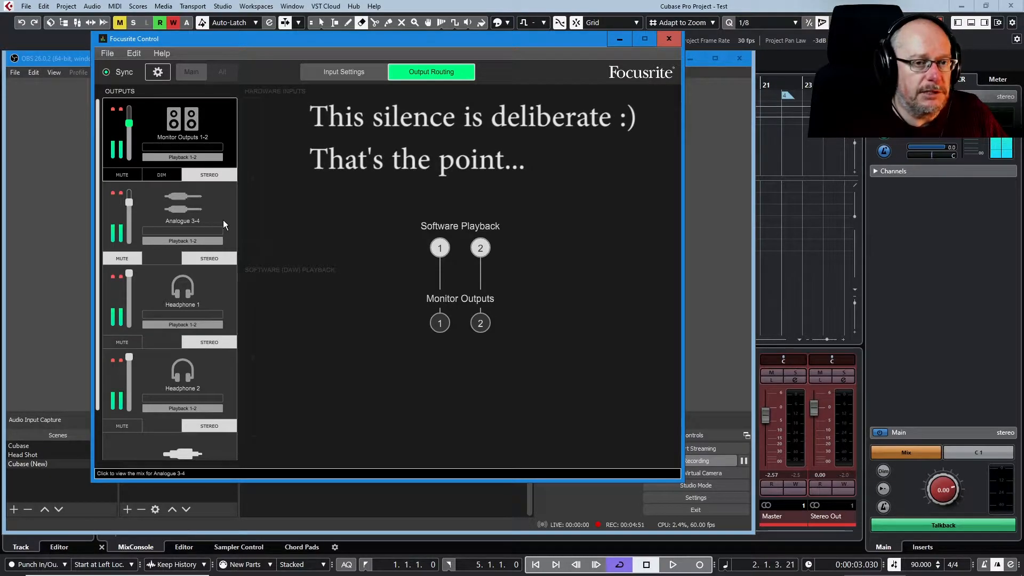
drag(312, 58, 314, 27)
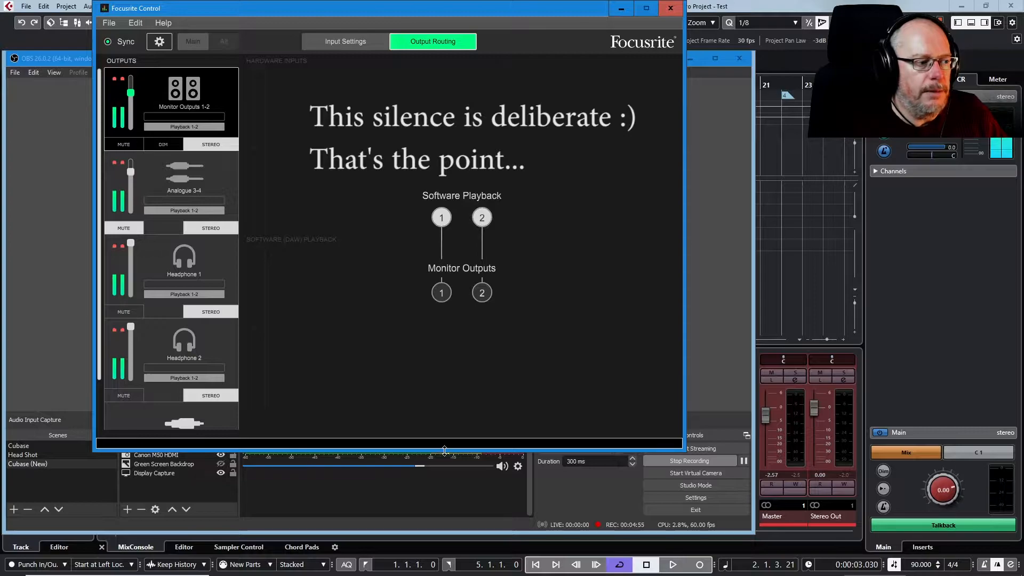
drag(351, 11, 828, 101)
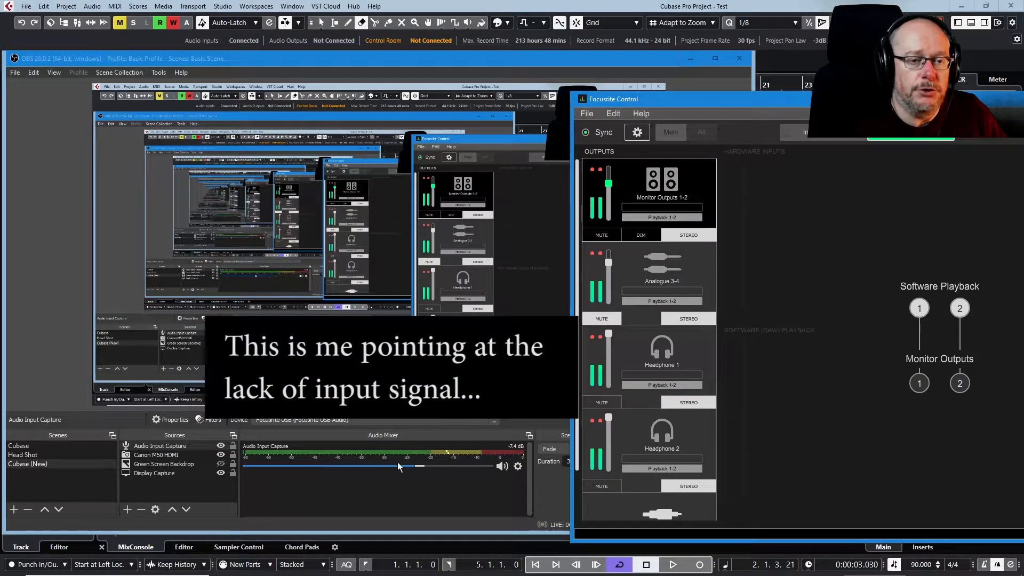
drag(791, 102, 303, 31)
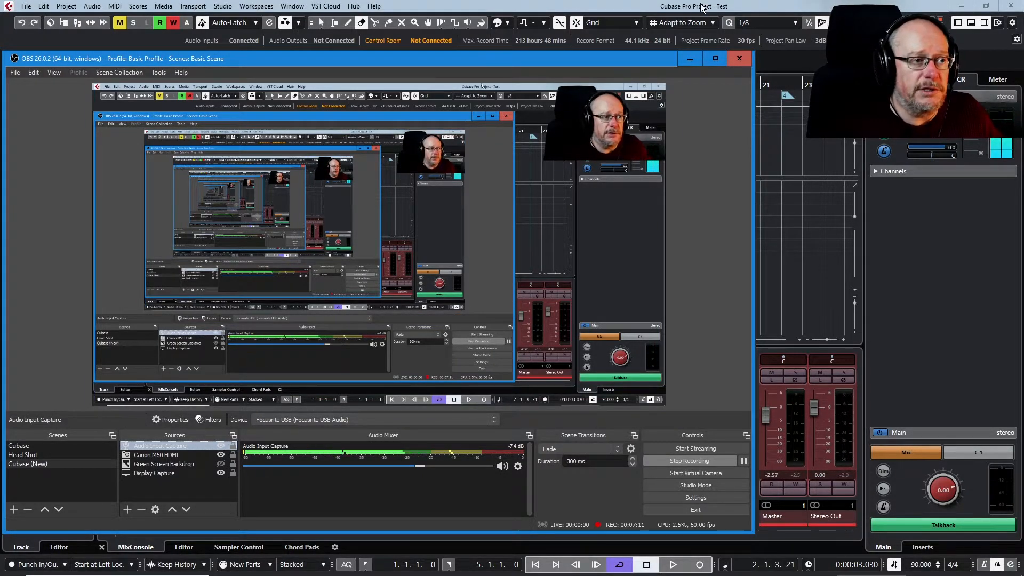
Minimise OBS to reach Cubase, start playback and unmute the Guitar and Groove Agent 01 tracks.
click(687, 59)
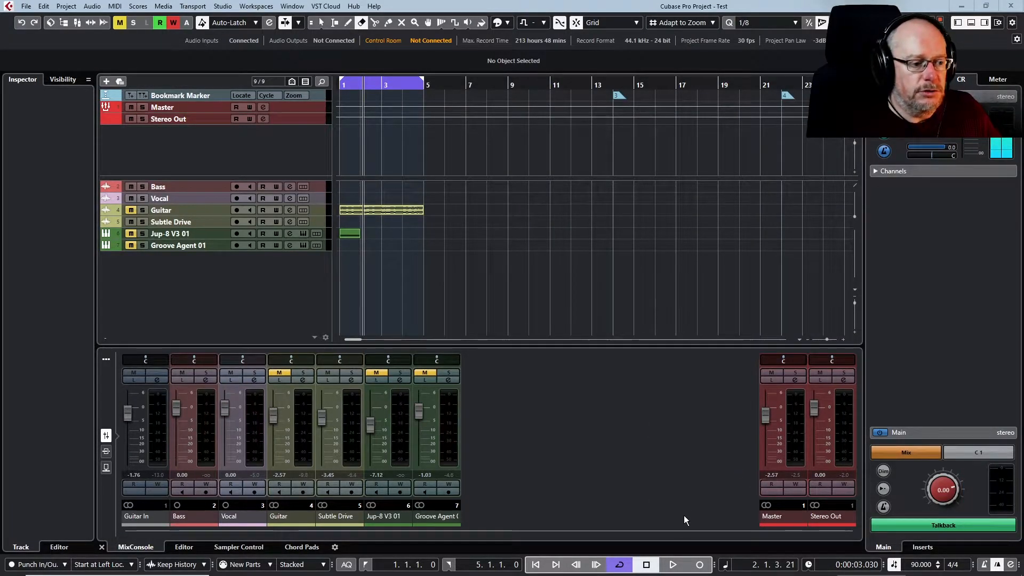
click(673, 564)
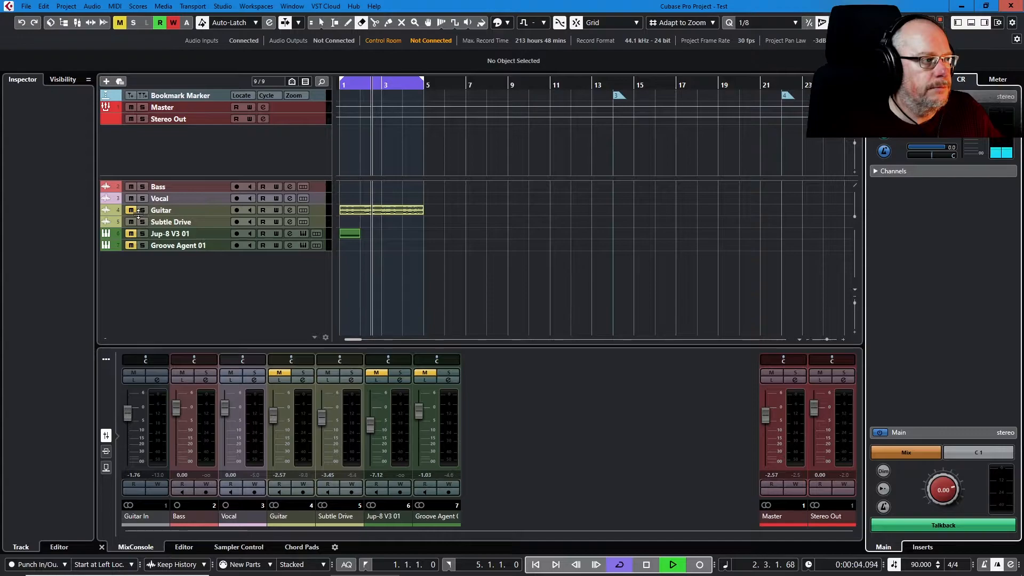
click(130, 210)
click(131, 245)
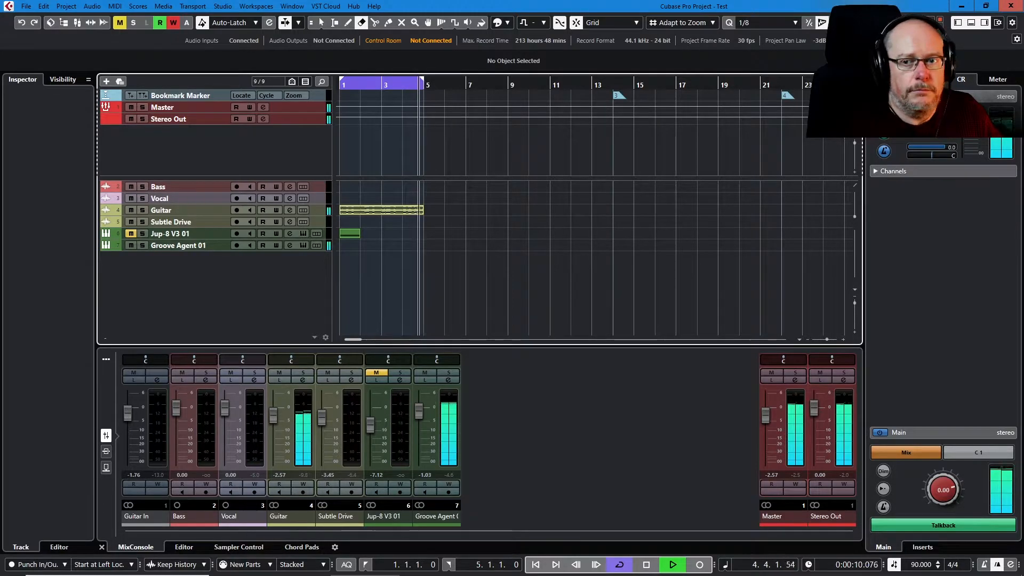
Bring the OBS window over the project to check its input meter during playback, move it away and stop playback.
drag(1023, 80, 457, 31)
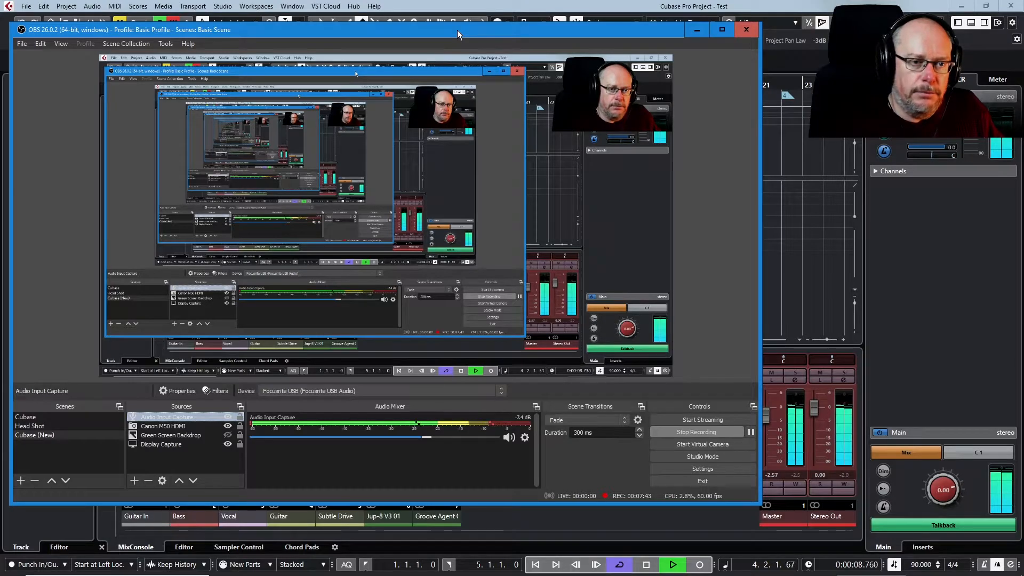
drag(497, 36, 1023, 24)
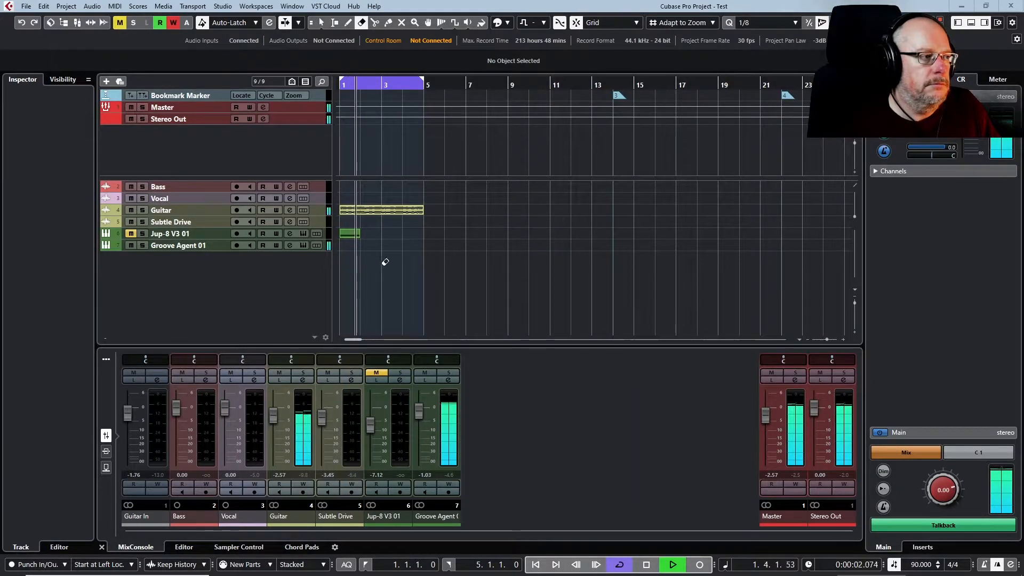
click(646, 565)
Bring the OBS window back into view and examine the properties of the Canon M50 HDMI source.
drag(1023, 7, 445, 29)
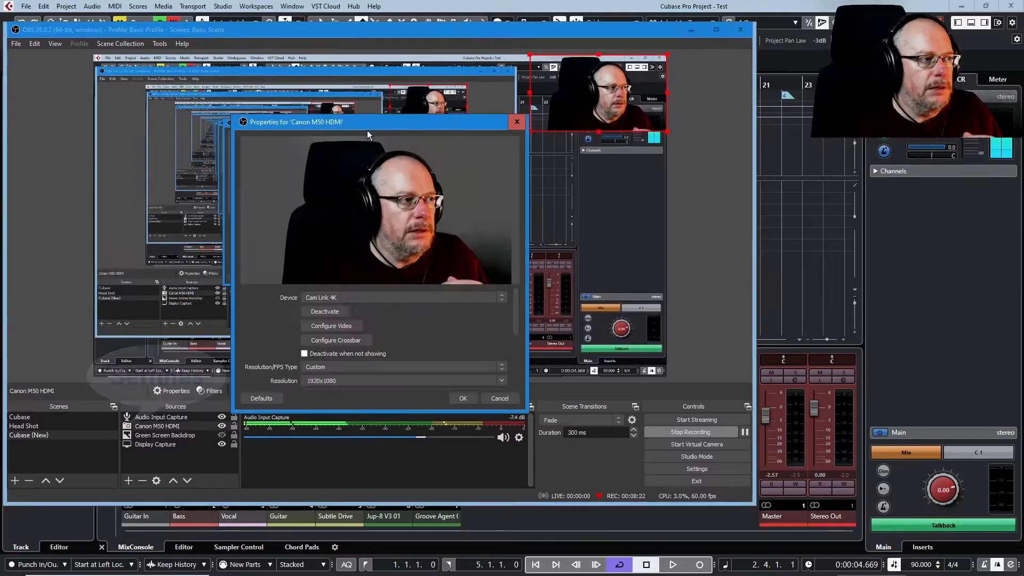
drag(367, 131, 357, 80)
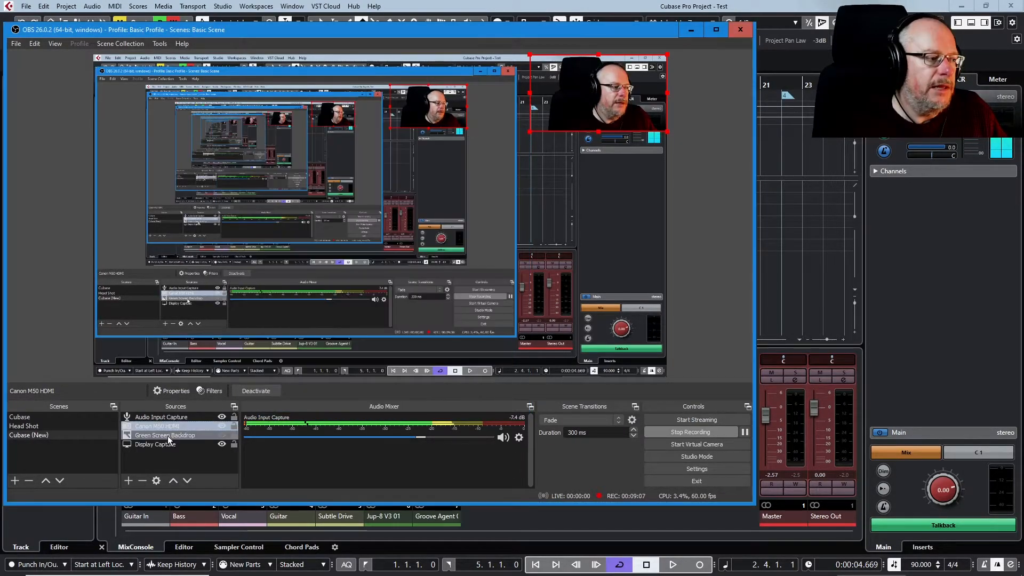
Set the Green Screen Backdrop source's image to crop1.jpg from G:/OMAHS/Artwork and Images/Diorama (Gothic).
right_click(167, 436)
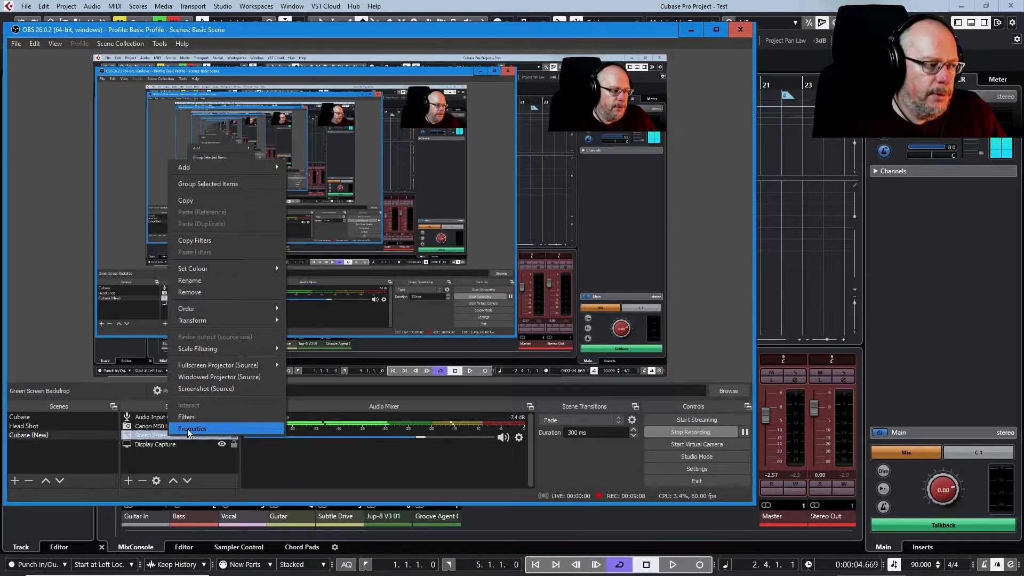
click(187, 429)
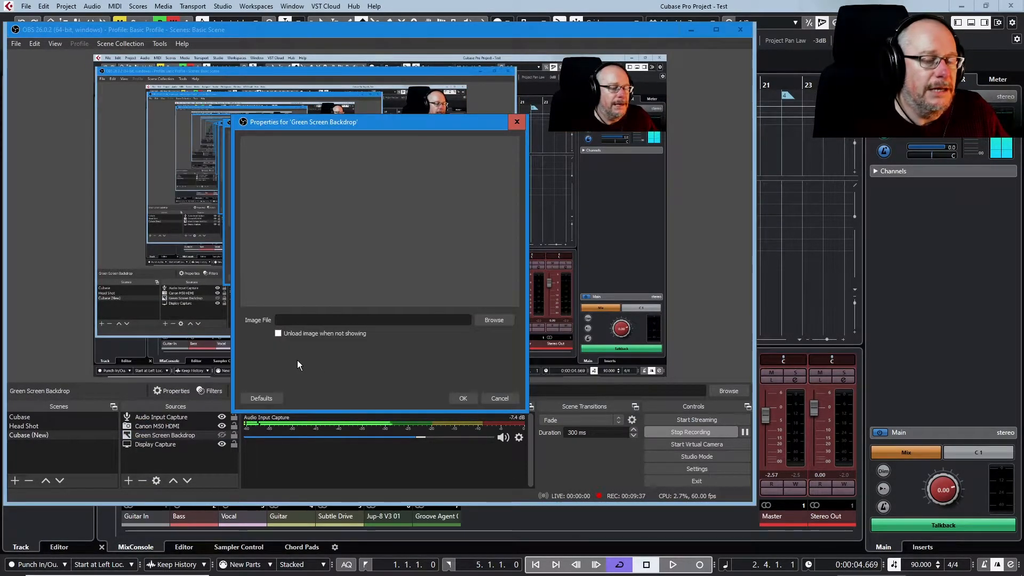
click(493, 321)
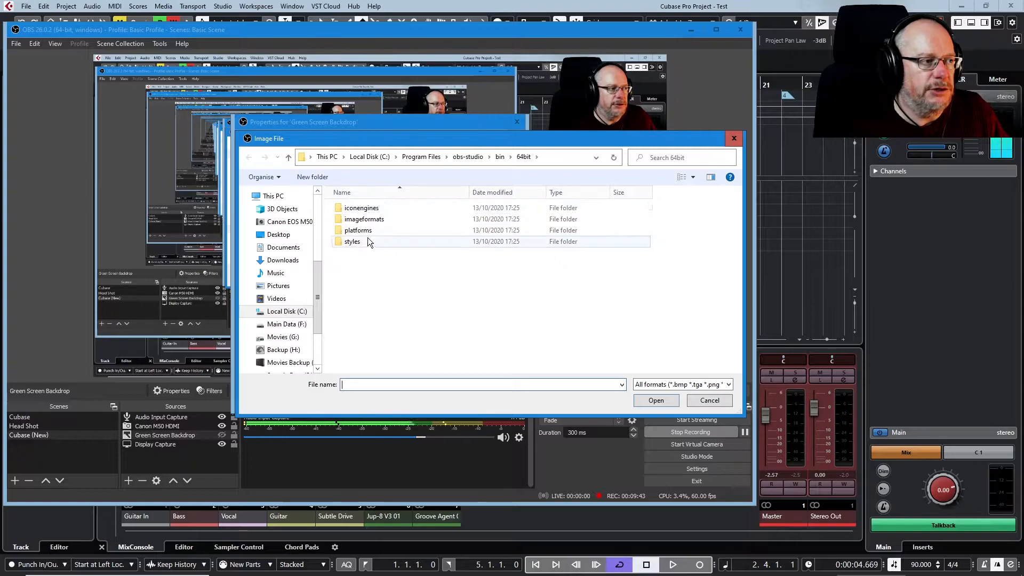
click(248, 337)
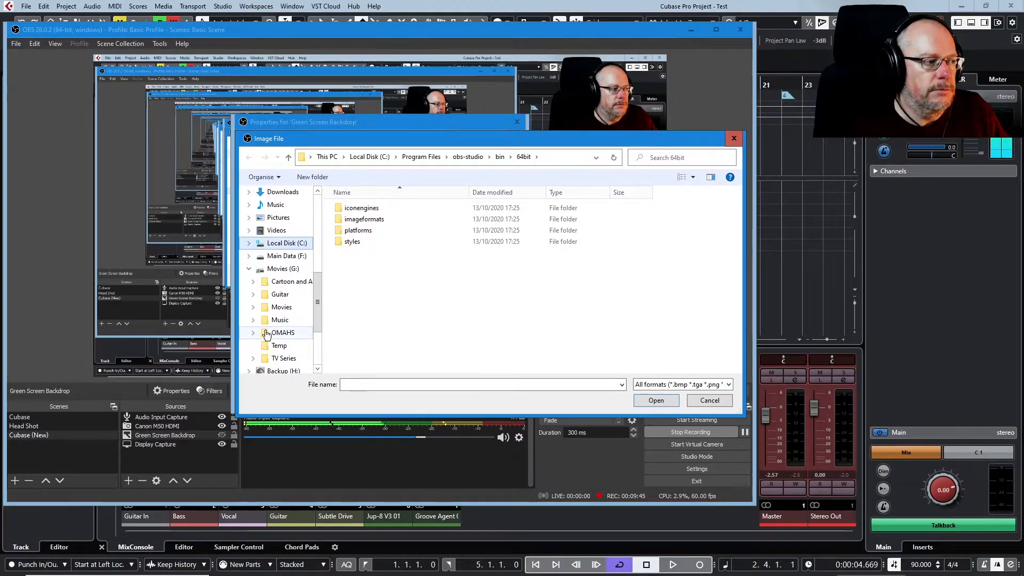
click(254, 333)
click(293, 294)
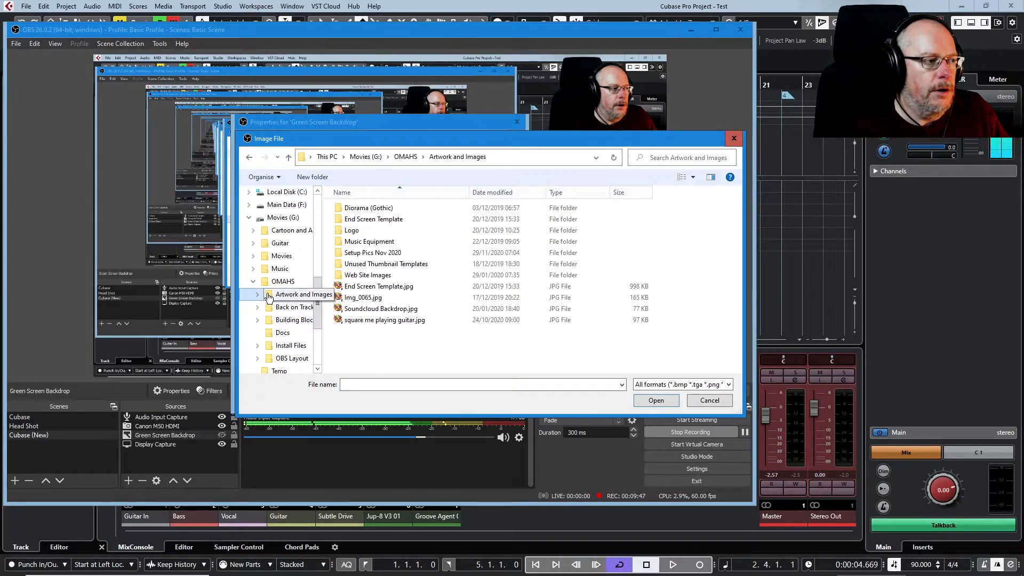
double_click(367, 208)
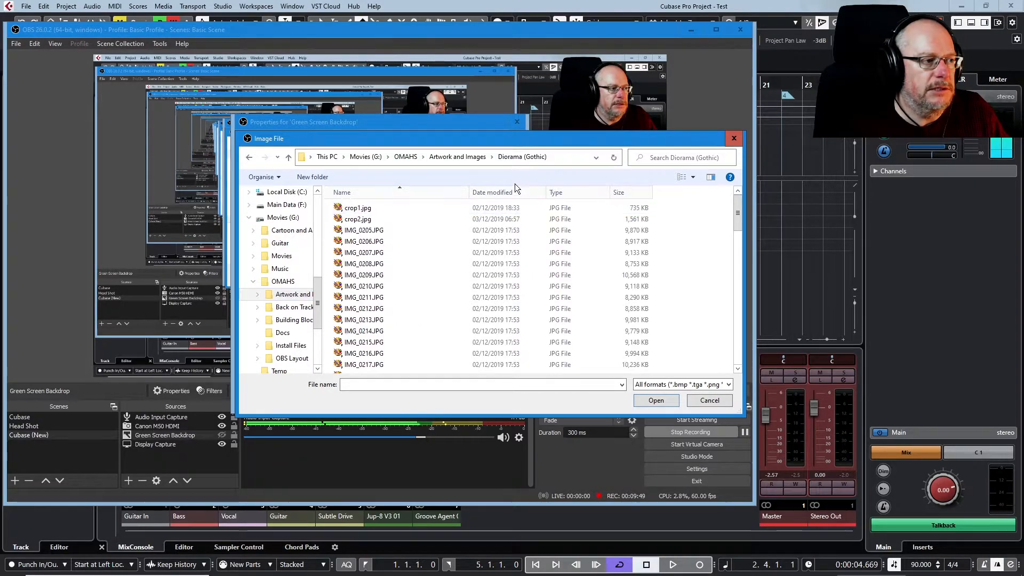
double_click(359, 208)
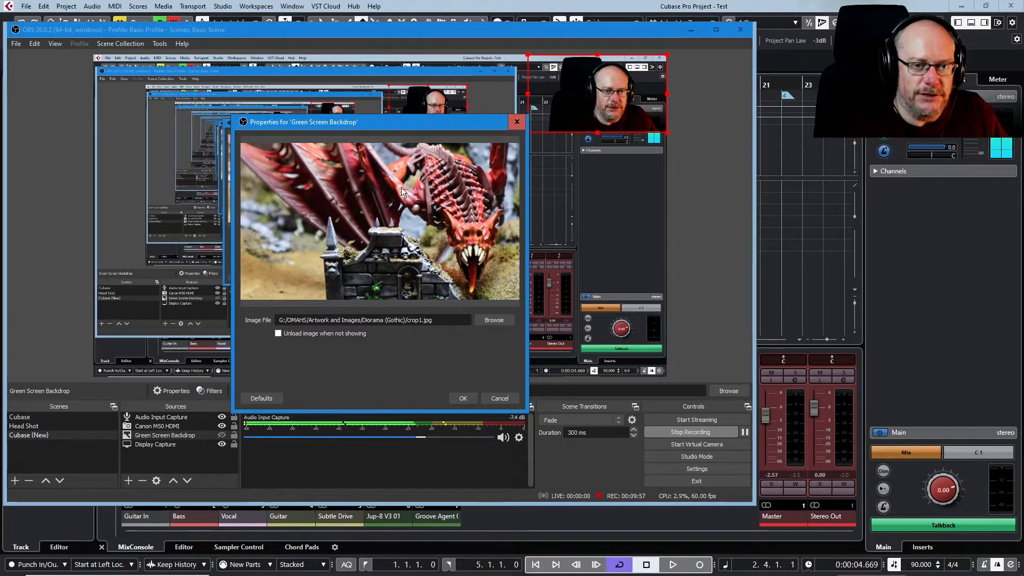
click(462, 398)
Show the Green Screen Backdrop source, hide it again and clear its image file.
click(221, 435)
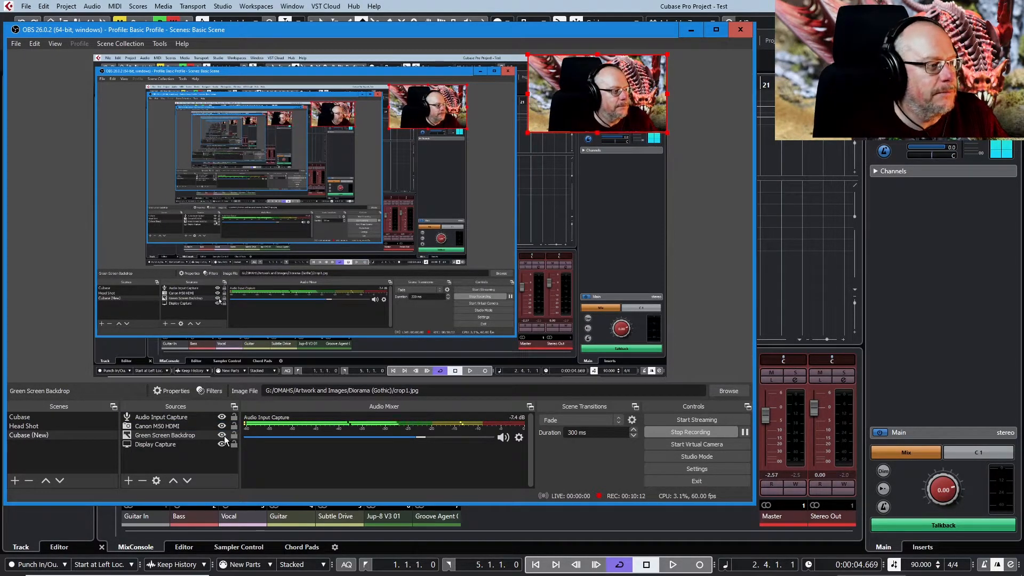
click(223, 435)
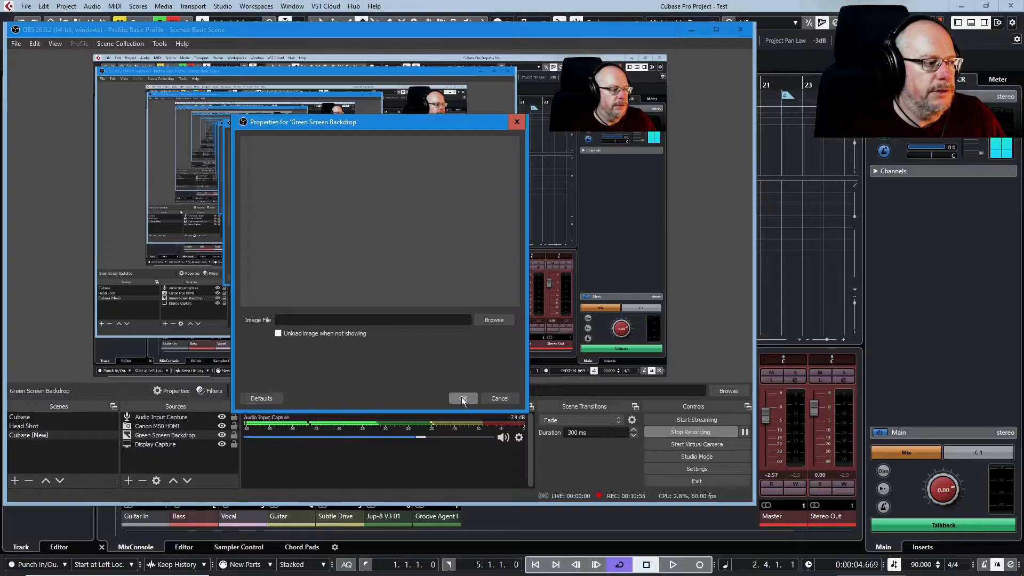
click(463, 397)
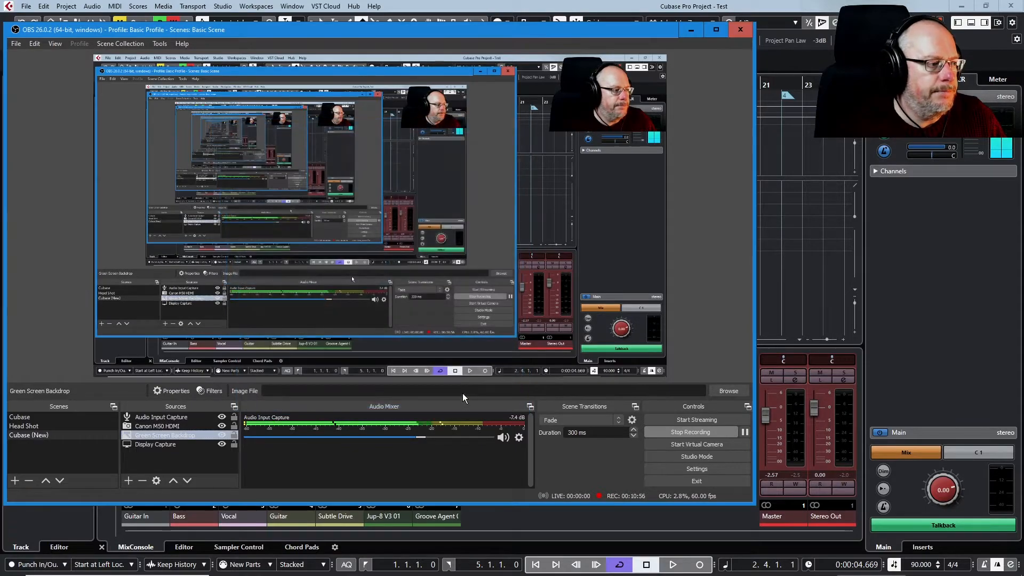
Examine the Chroma Key filter settings of the Canon M50 HDMI source and toggle the Display Capture source's visibility.
right_click(169, 444)
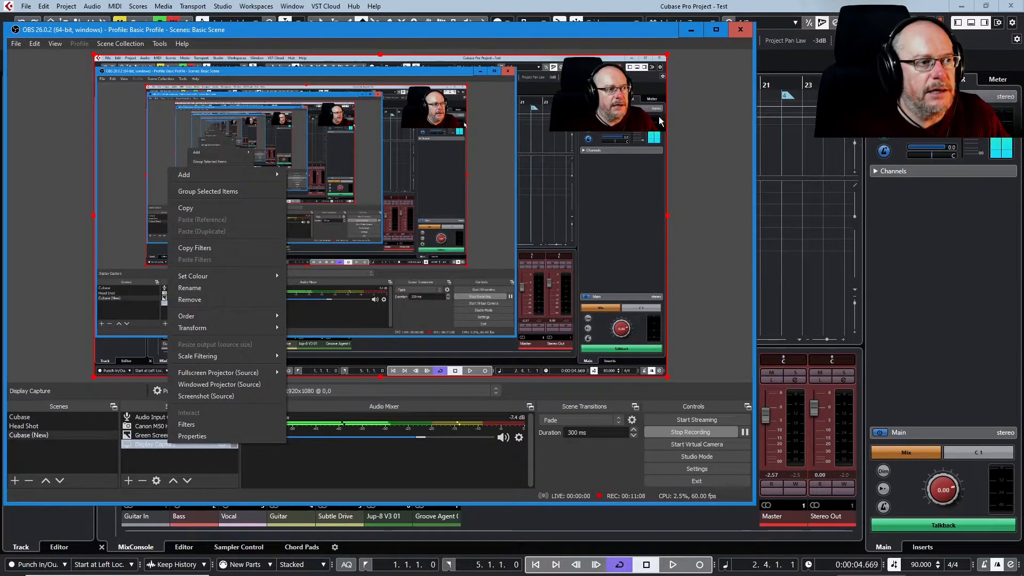
click(187, 425)
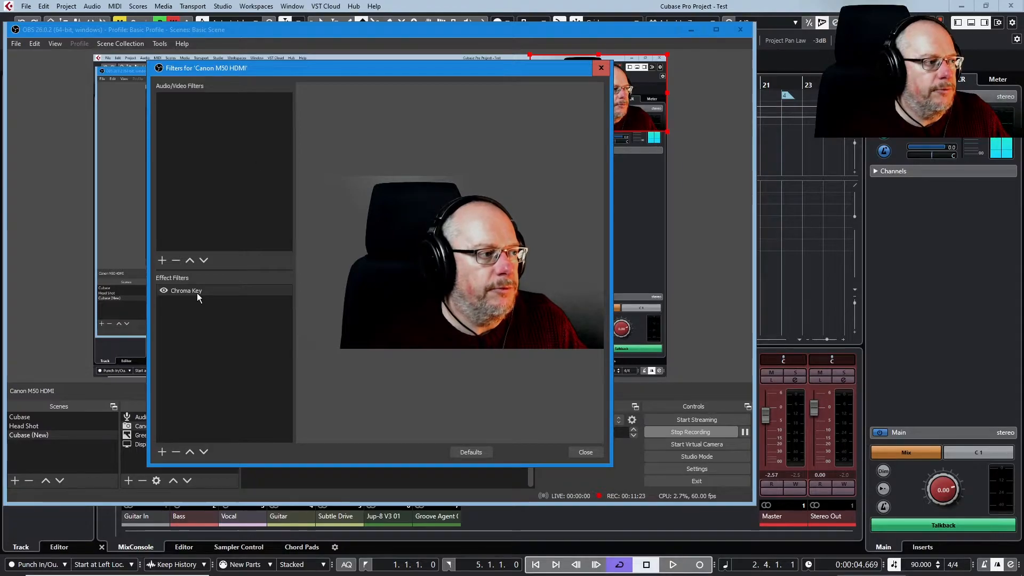
click(193, 290)
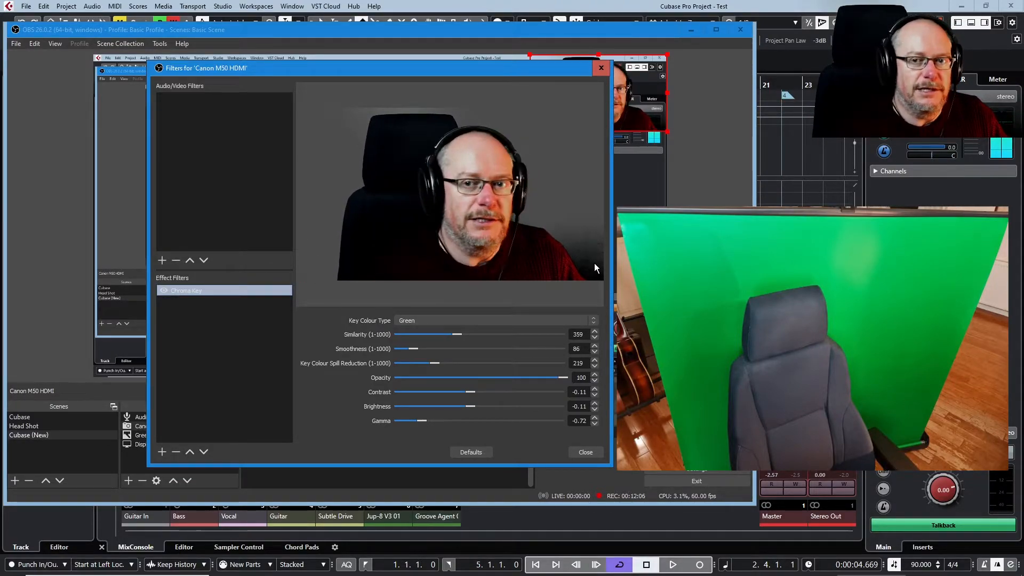
click(585, 453)
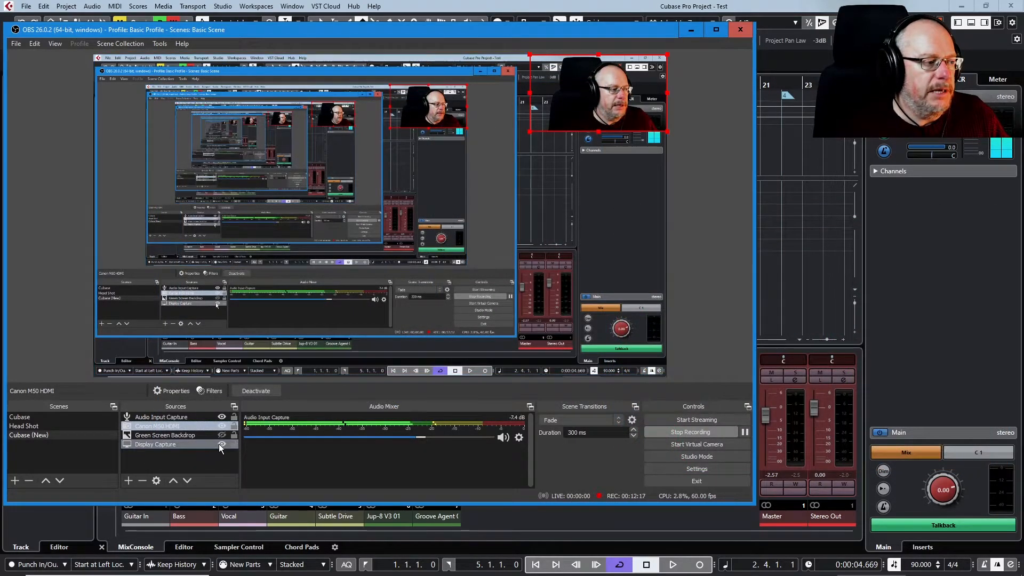
click(222, 444)
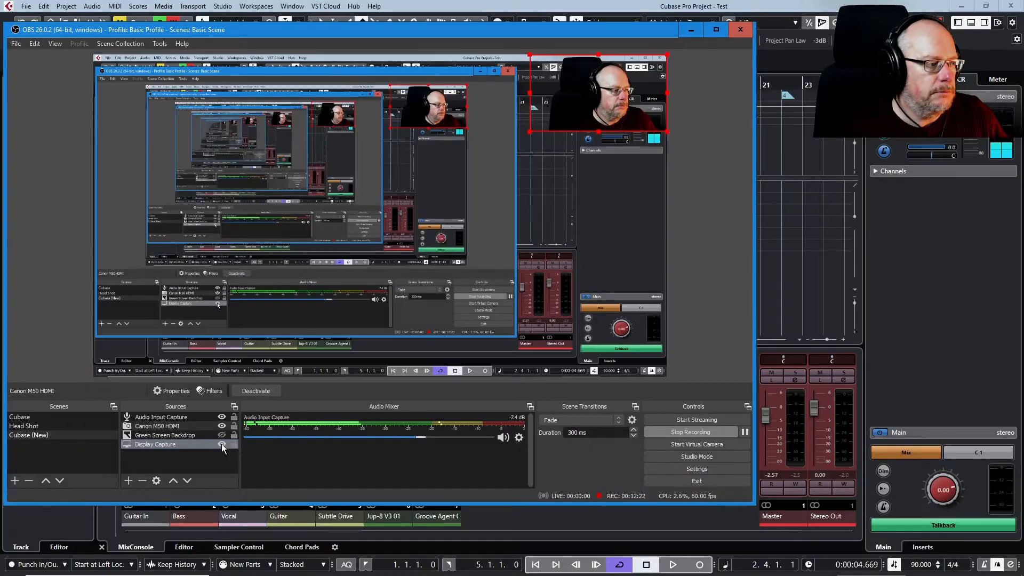
Review the streaming, recording and audio track output settings and the general audio settings, and cancel without changes.
click(697, 469)
click(162, 142)
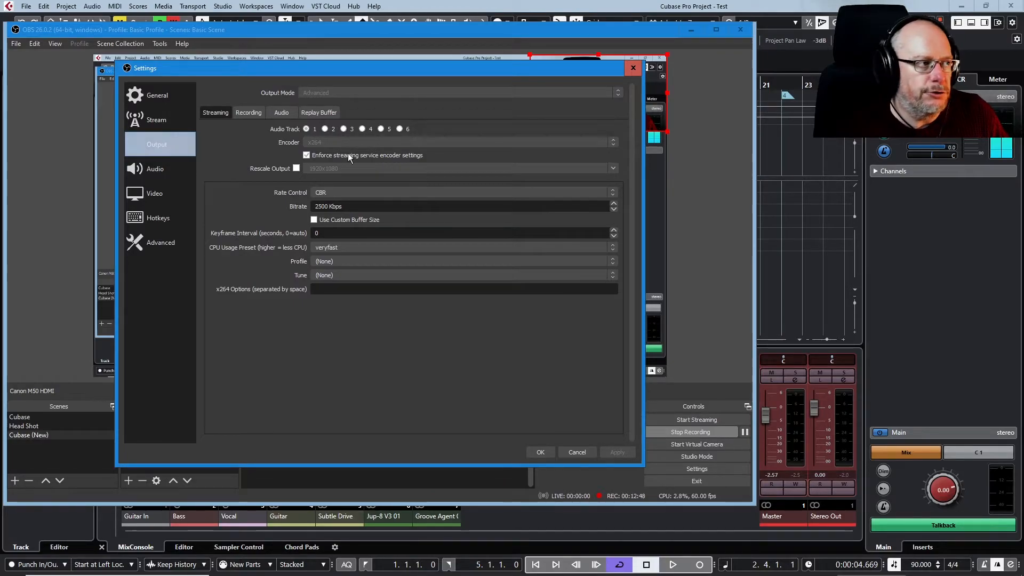
click(249, 112)
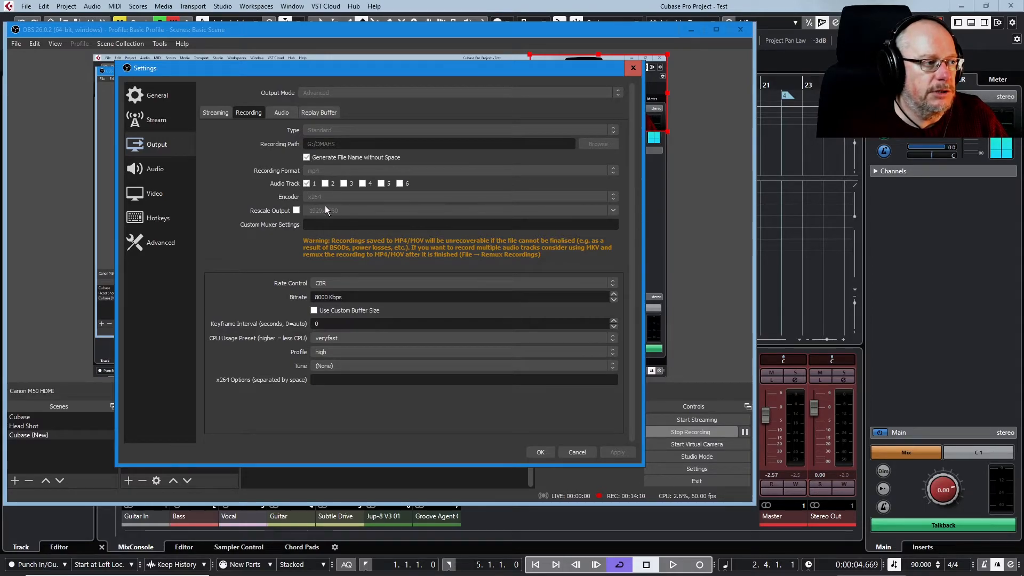
click(287, 115)
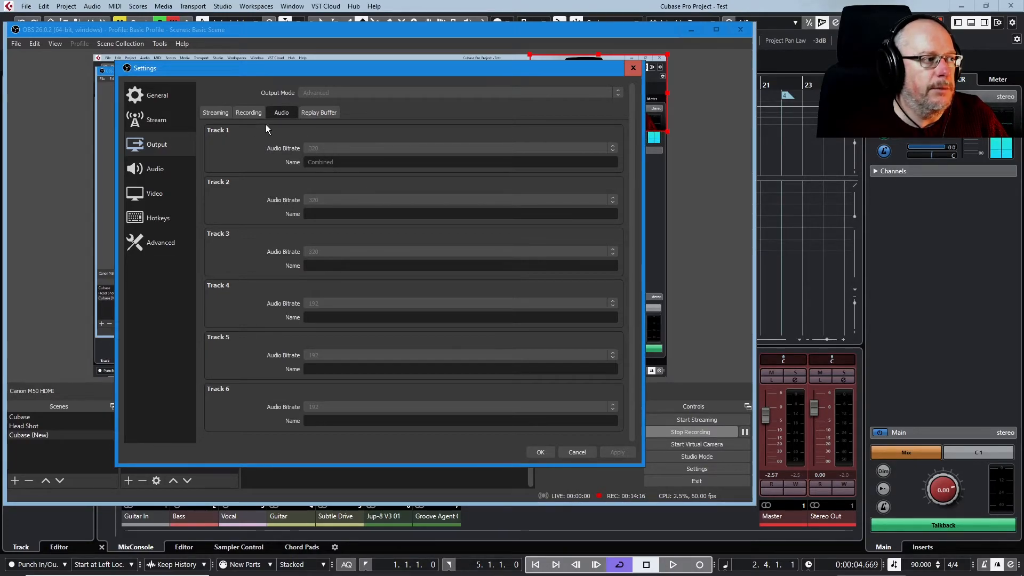
click(162, 171)
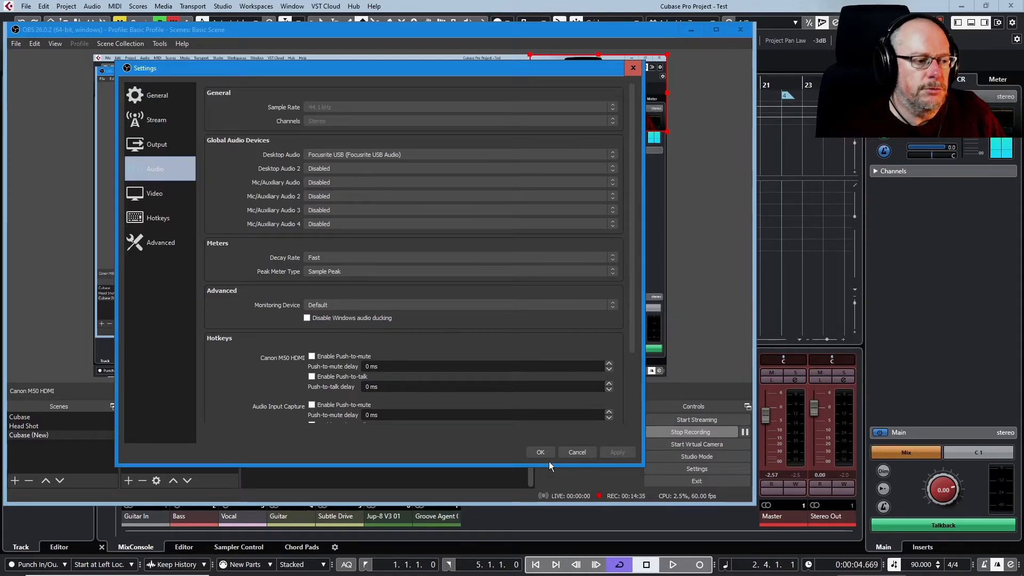
click(580, 453)
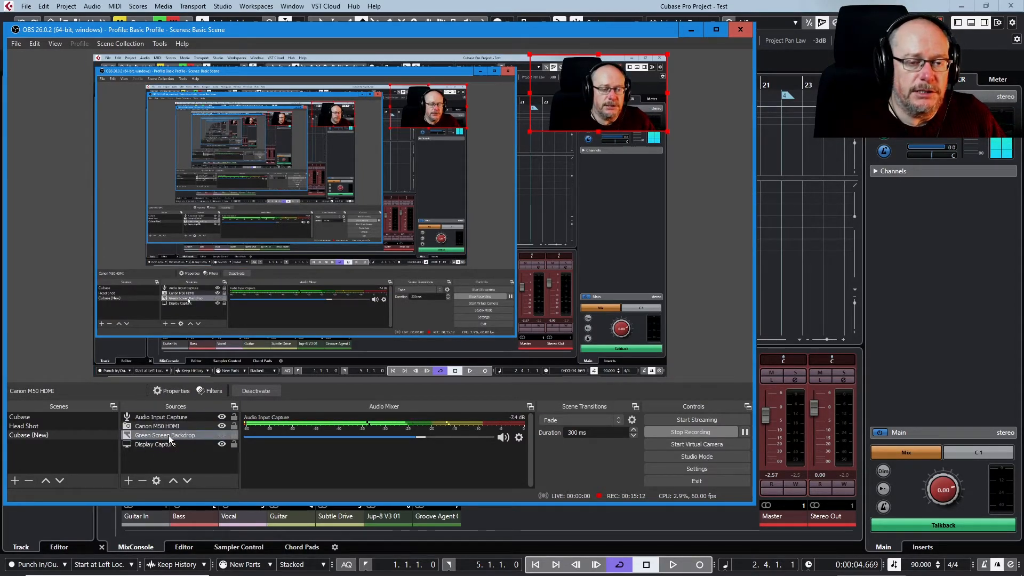
Move the Display Capture source above all other sources and return it below them.
click(150, 444)
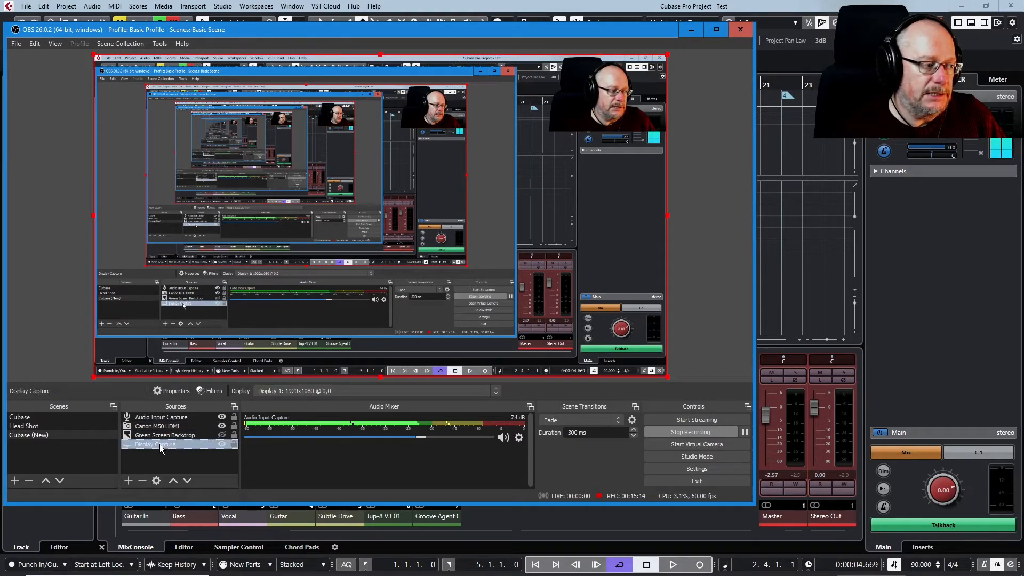
drag(162, 425, 156, 415)
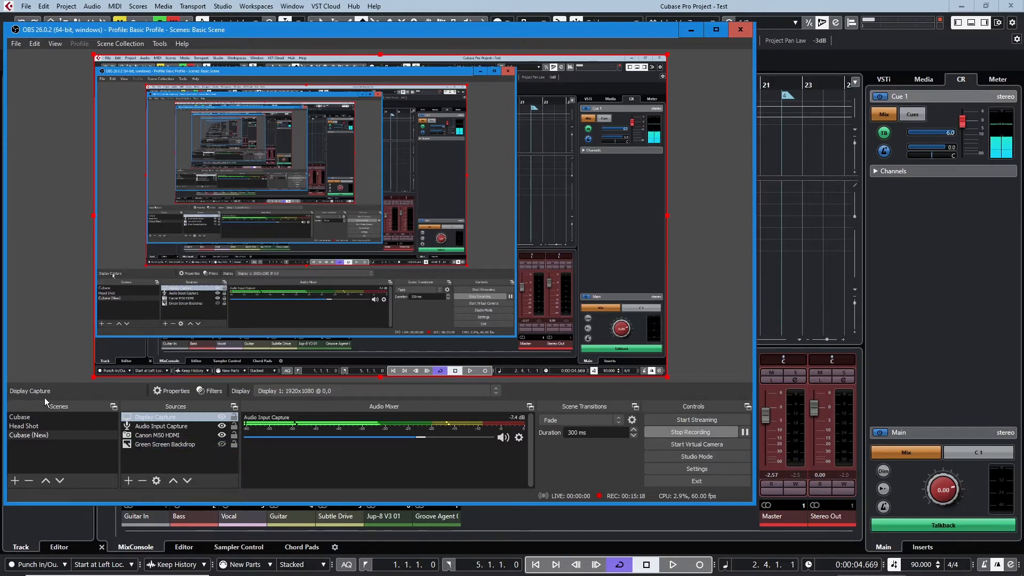
drag(161, 419, 157, 448)
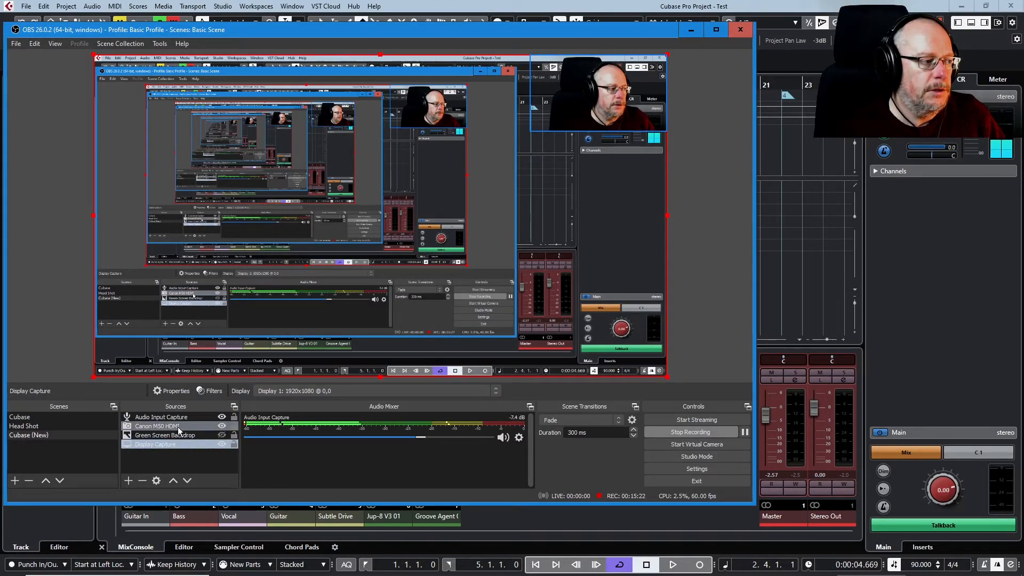